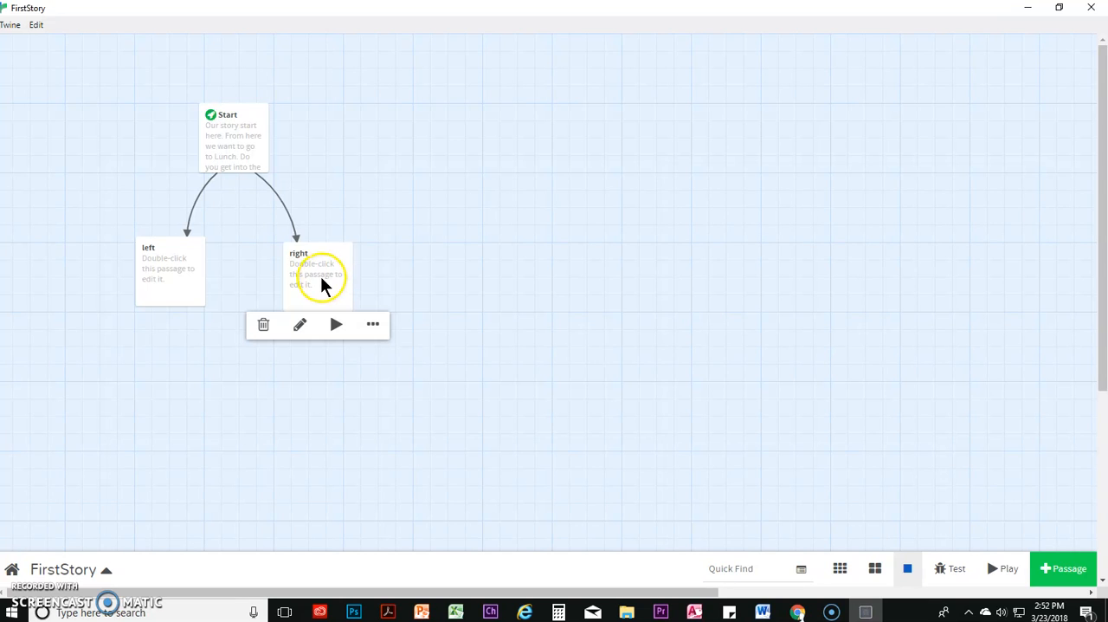
# In the Start passage, extend the right link so it reads [[right|Right]], pointing to a passage named Right
pyautogui.doubleClick(310, 265)
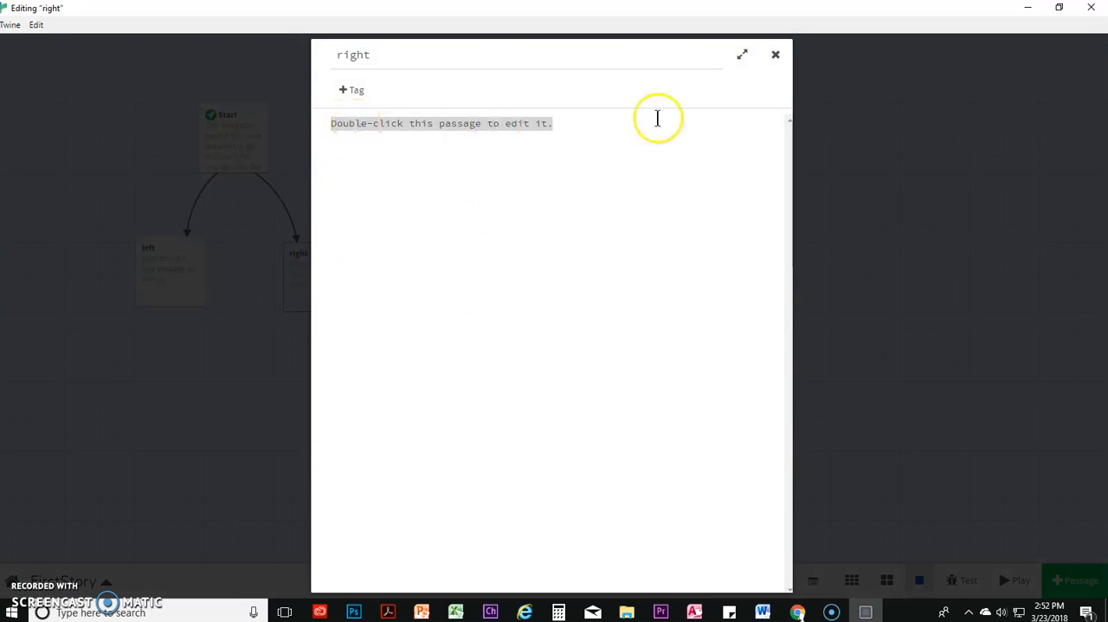
pyautogui.click(778, 57)
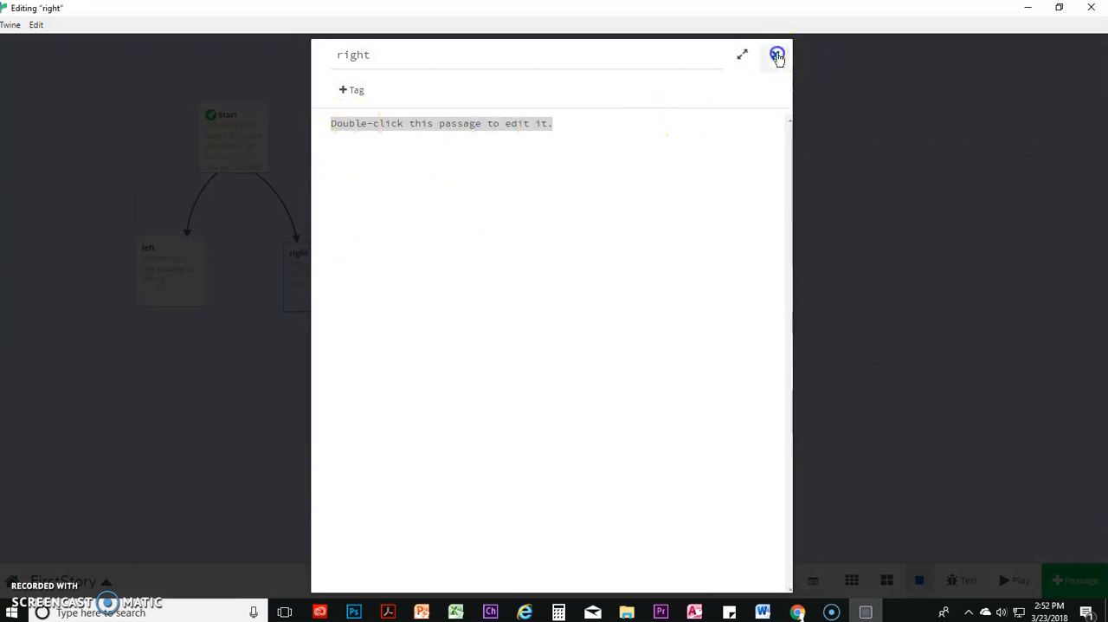
pyautogui.doubleClick(234, 155)
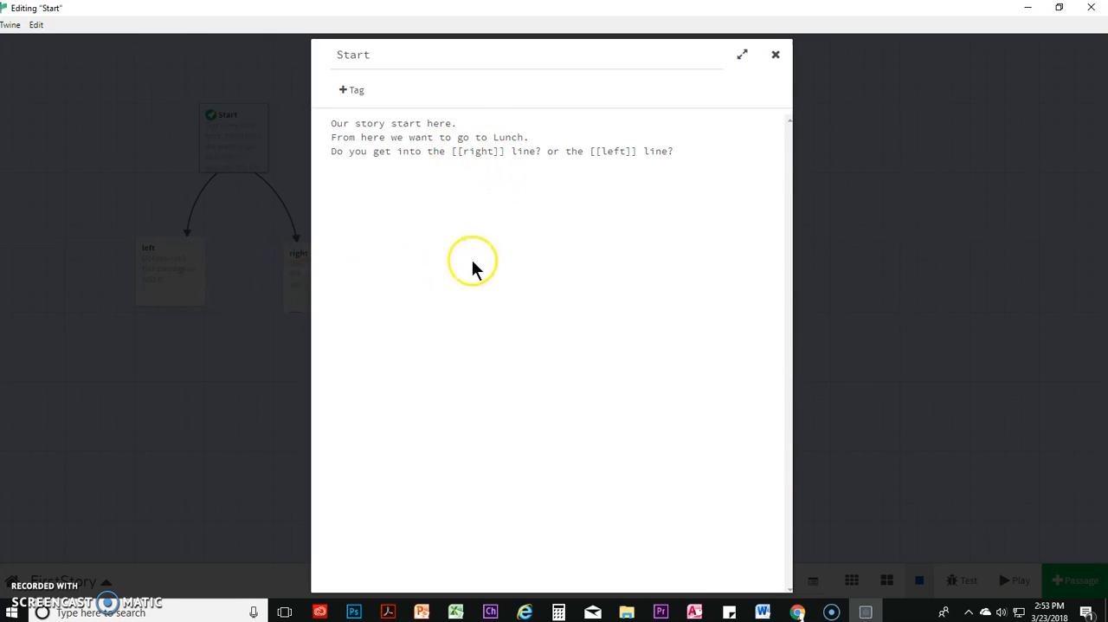
pyautogui.click(494, 152)
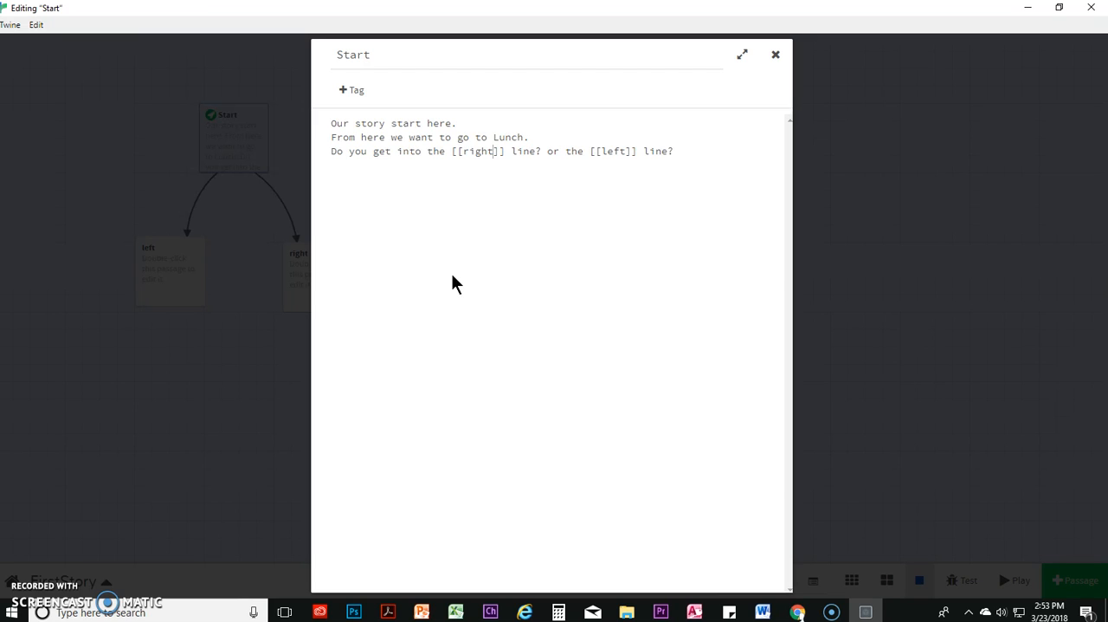
pyautogui.write('|')
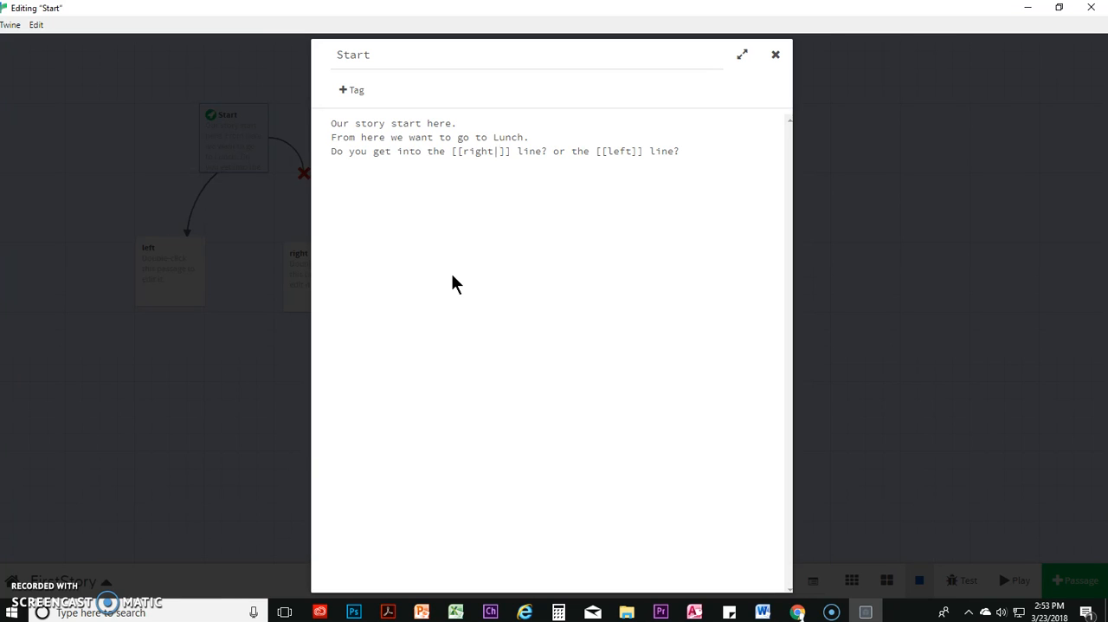
pyautogui.write('Right')
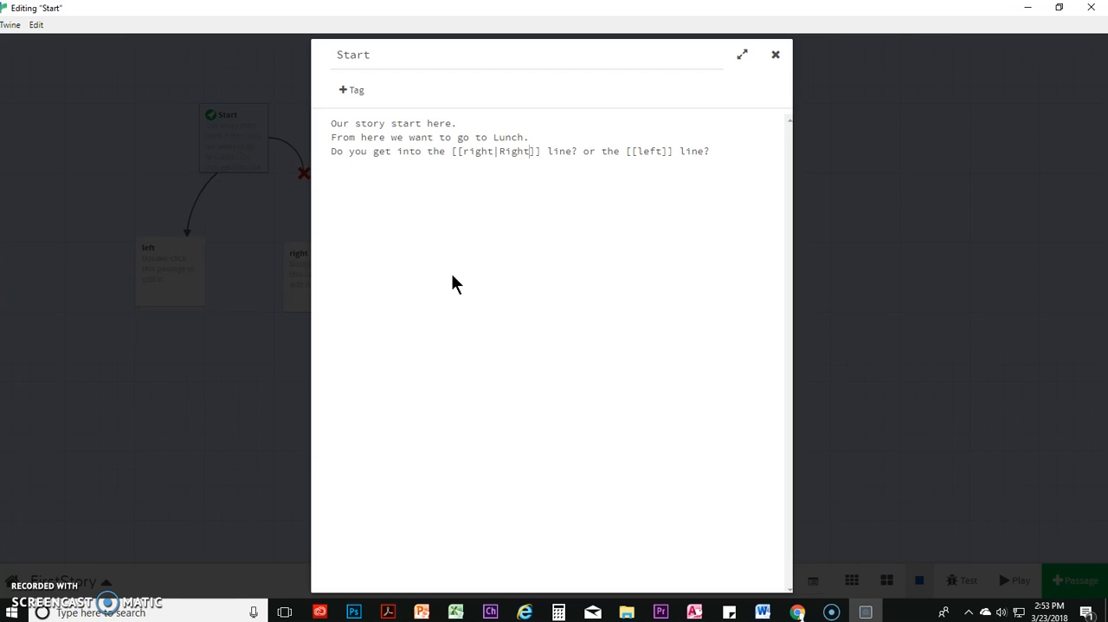
# Move the opening double square brackets in front of "the" so the link reads [[the right|Right]]
pyautogui.click(457, 153)
pyautogui.moveTo(458, 153); pyautogui.dragTo(452, 155)
pyautogui.press('BackSpace')
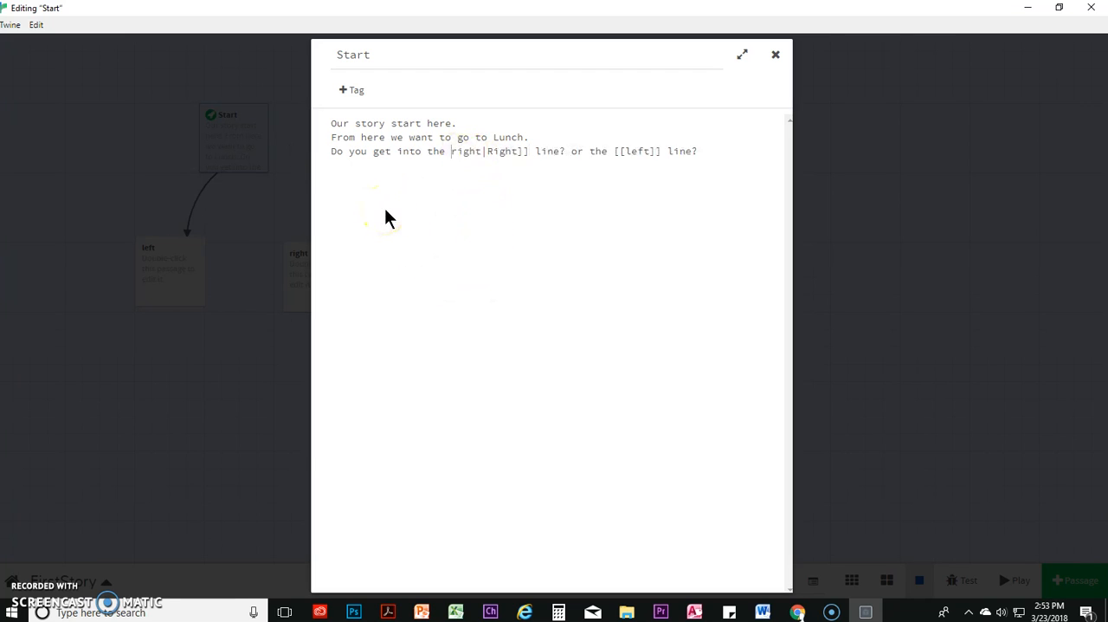
pyautogui.click(399, 154)
pyautogui.click(426, 153)
pyautogui.write('{{')
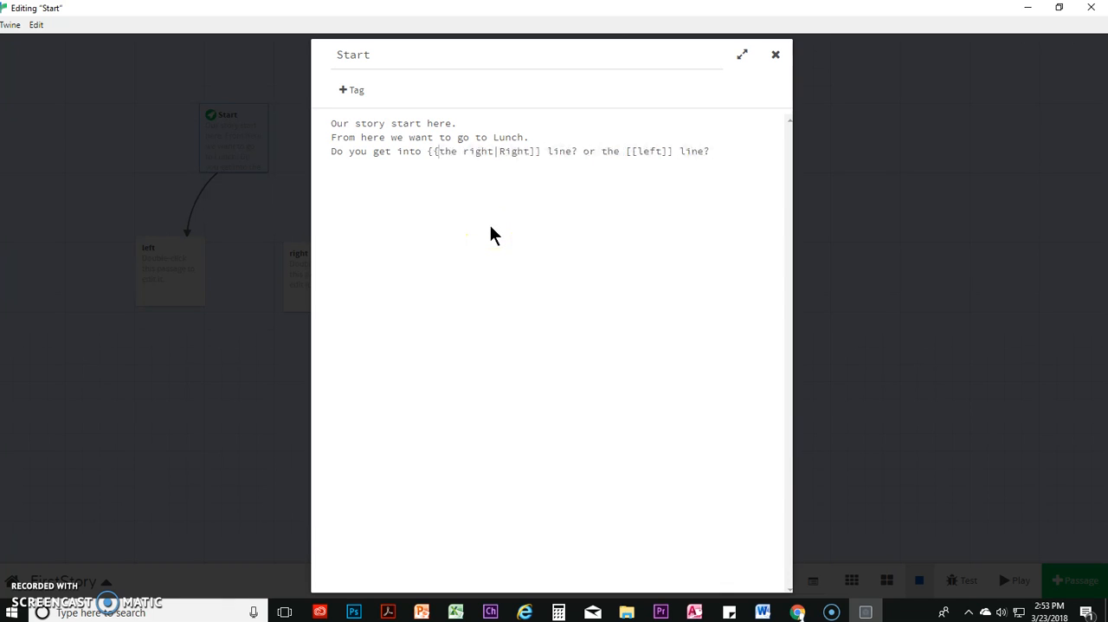
pyautogui.press('BackSpace')
pyautogui.press('BackSpace')
pyautogui.write('[[')
# Change the left link to [[left|Left]] and close the Start passage's editor
pyautogui.click(663, 151)
pyautogui.write('|Left')
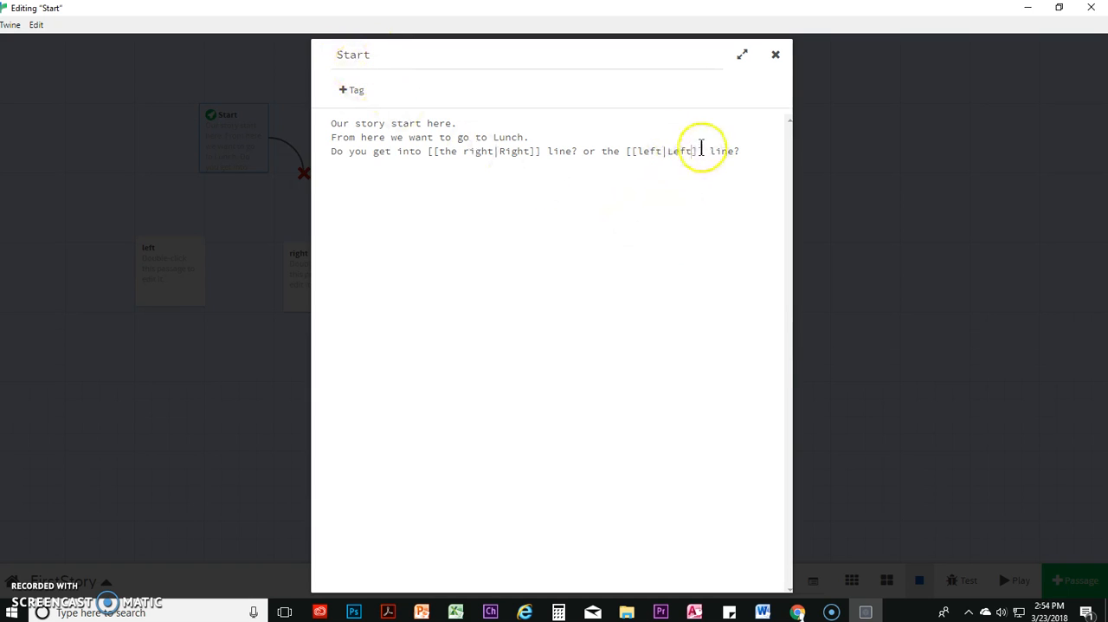
pyautogui.click(838, 210)
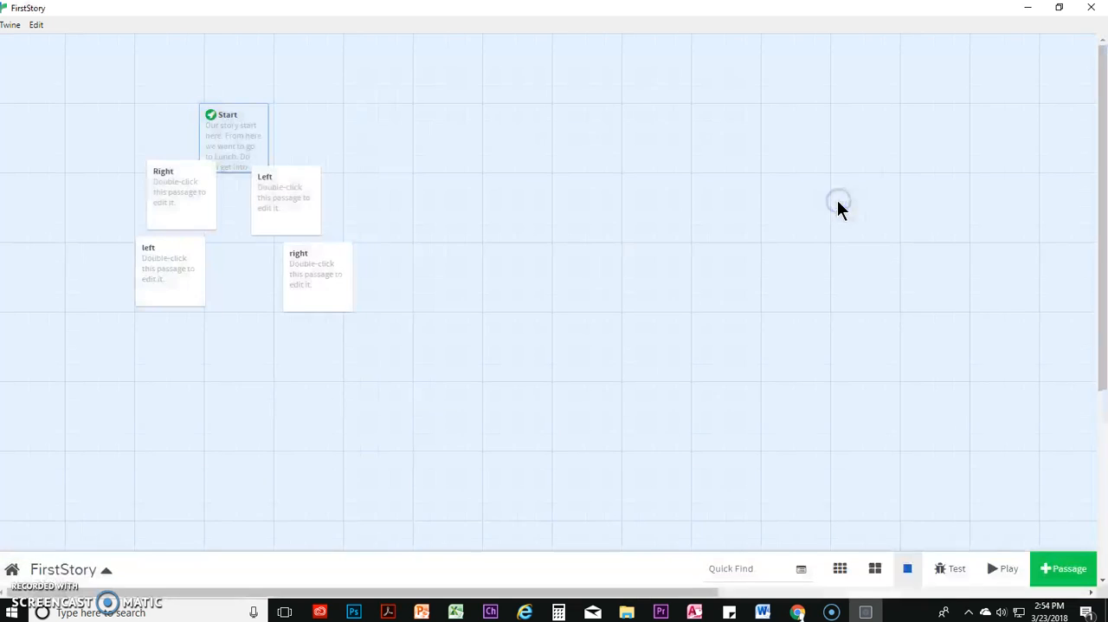
# Rearrange the story map with Left and Right side by side below Start and the lowercase left and right passages beneath them
pyautogui.moveTo(303, 280); pyautogui.dragTo(327, 336)
pyautogui.moveTo(165, 285); pyautogui.dragTo(154, 358)
pyautogui.moveTo(289, 205)
pyautogui.moveTo(289, 206); pyautogui.dragTo(332, 222)
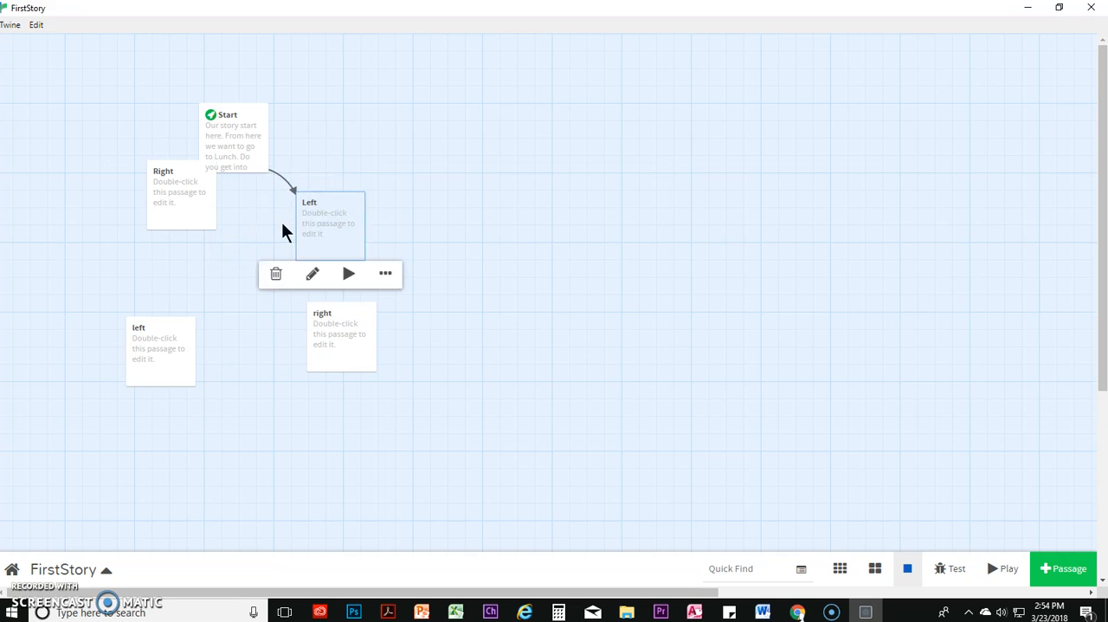
pyautogui.click(164, 217)
pyautogui.moveTo(164, 216); pyautogui.dragTo(404, 217)
pyautogui.moveTo(304, 250); pyautogui.dragTo(126, 267)
pyautogui.moveTo(423, 193); pyautogui.dragTo(305, 230)
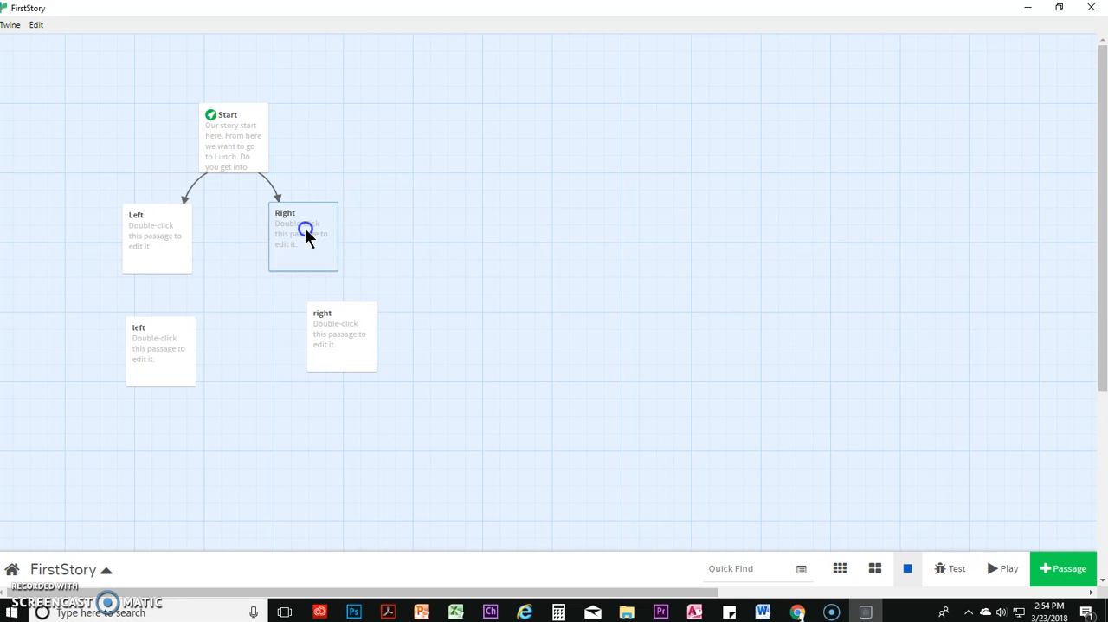
# Delete the unlinked lowercase right and left passages from the story map
pyautogui.moveTo(320, 255)
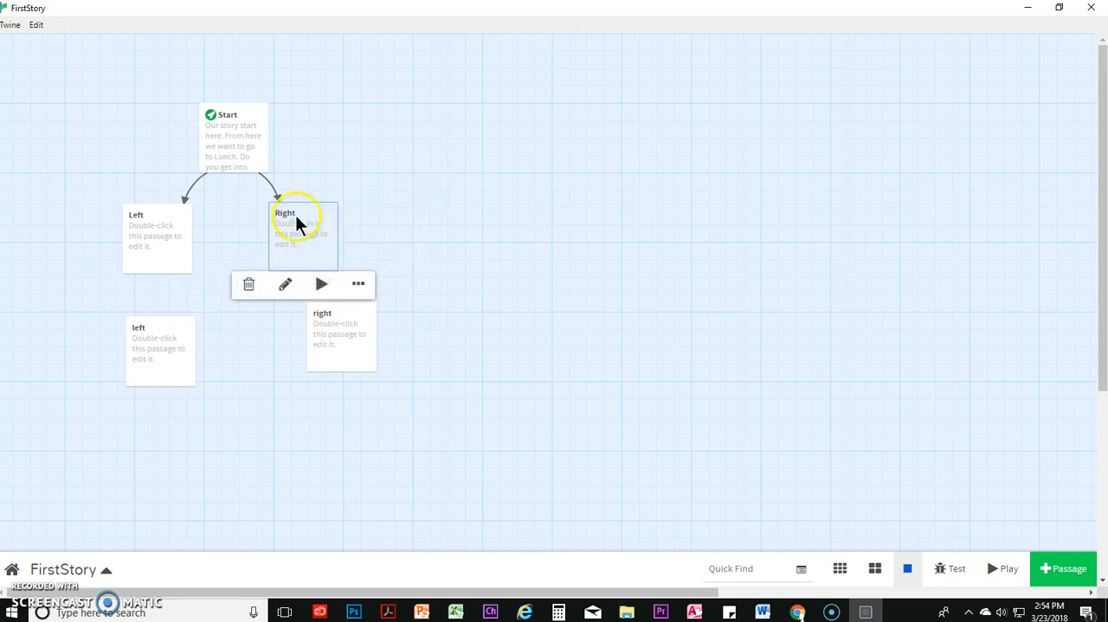
pyautogui.moveTo(144, 222)
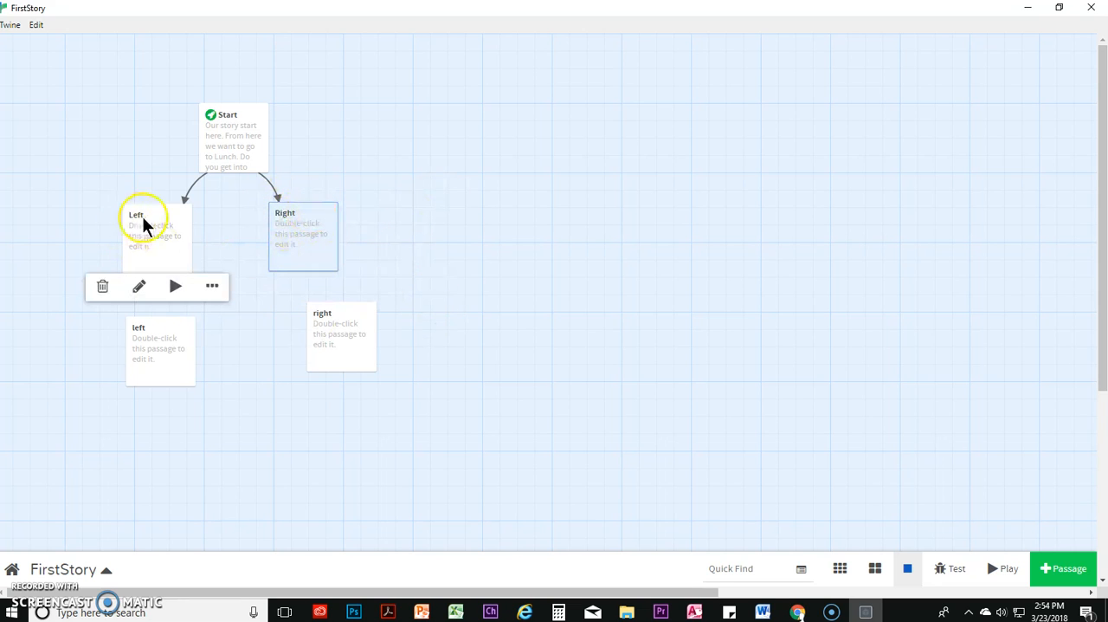
pyautogui.click(349, 339)
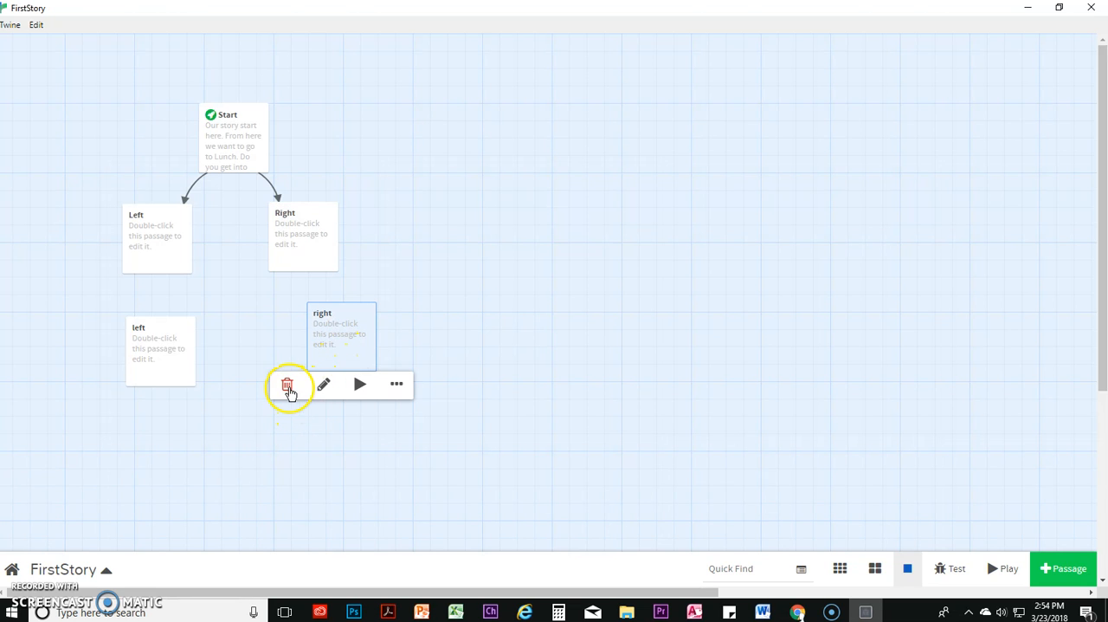
pyautogui.click(287, 384)
pyautogui.press('Return')
pyautogui.click(139, 345)
pyautogui.click(111, 405)
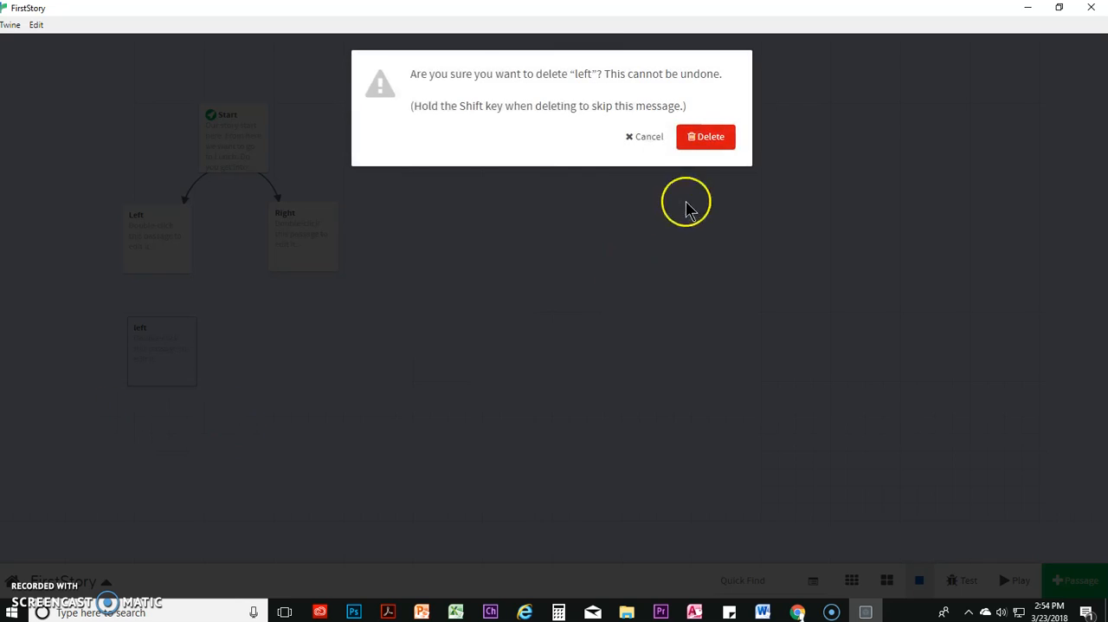
pyautogui.click(700, 136)
pyautogui.click(294, 271)
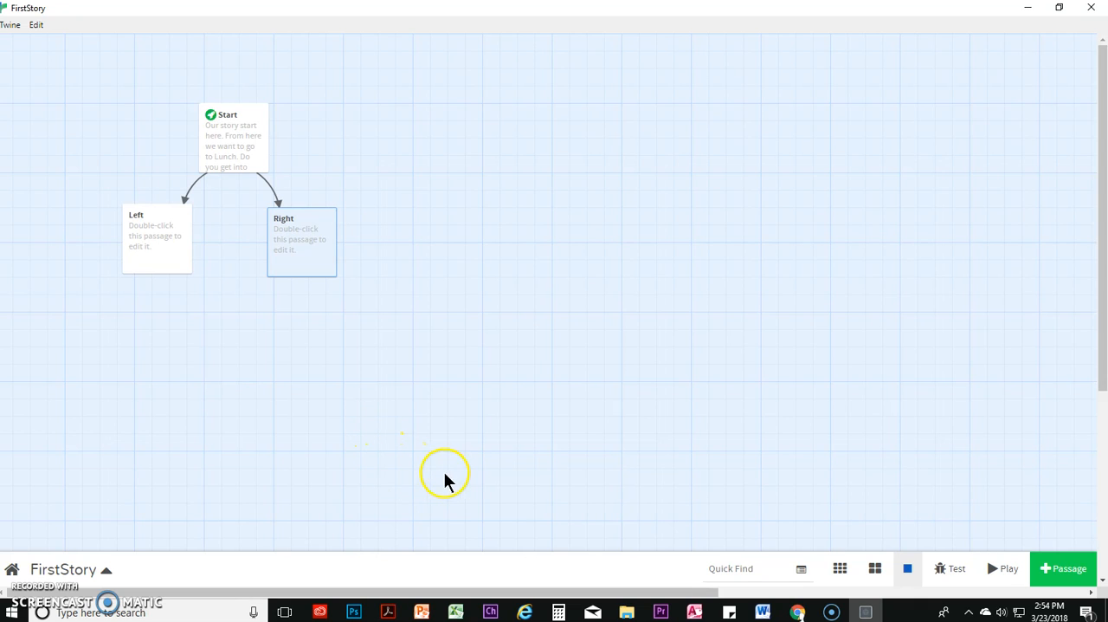
# Publish the story to file as FirstStory.html in the StudentID > FirstStory folder, replacing the existing file
pyautogui.click(102, 571)
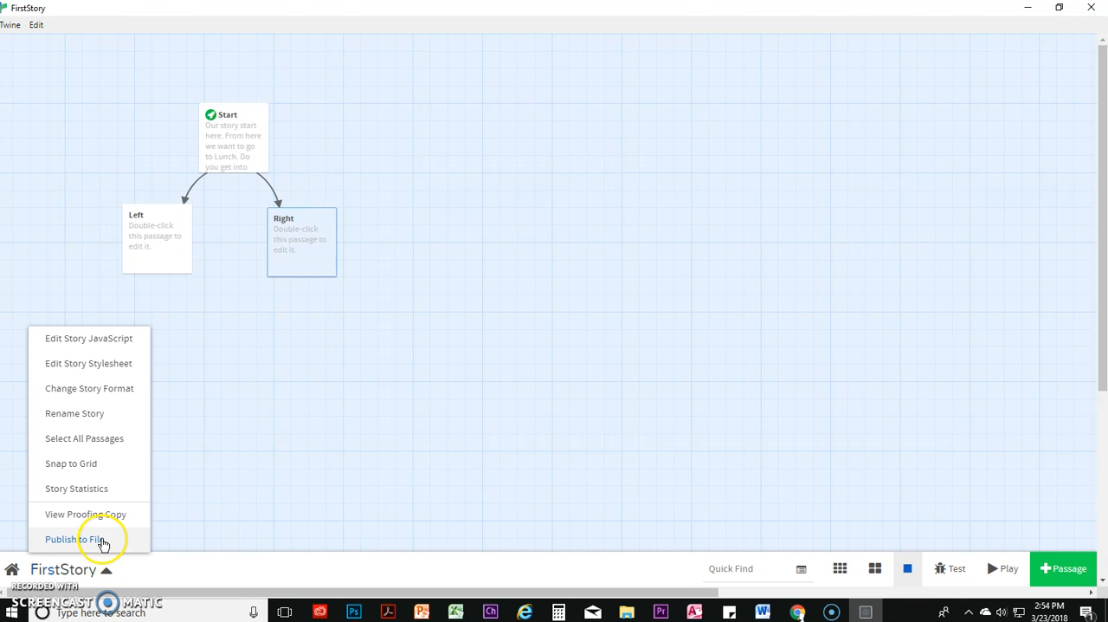
pyautogui.click(101, 538)
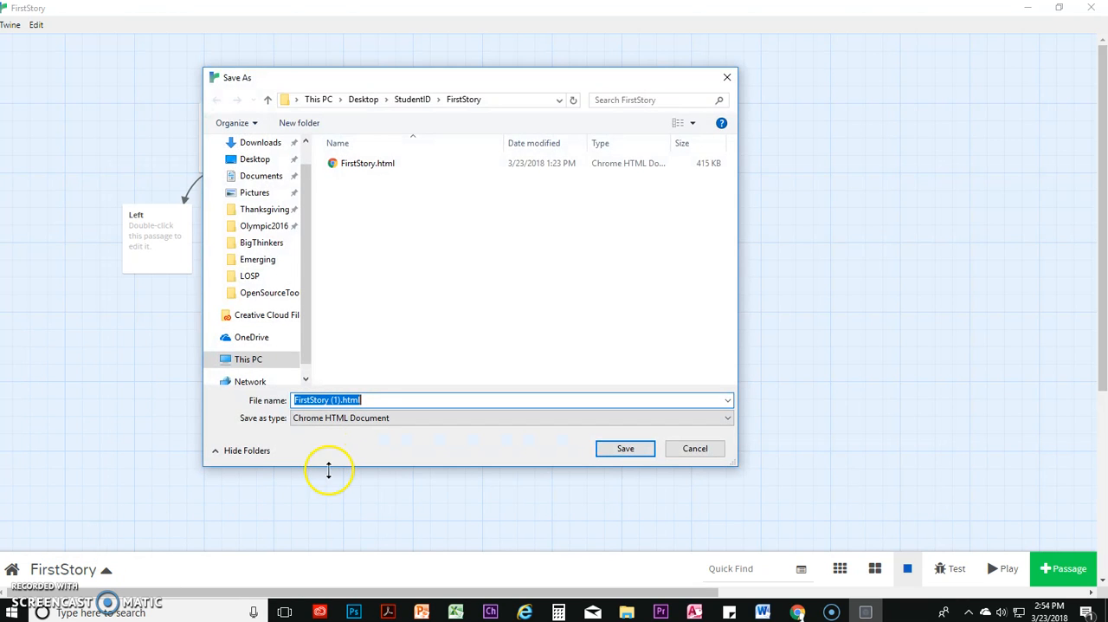
pyautogui.click(373, 165)
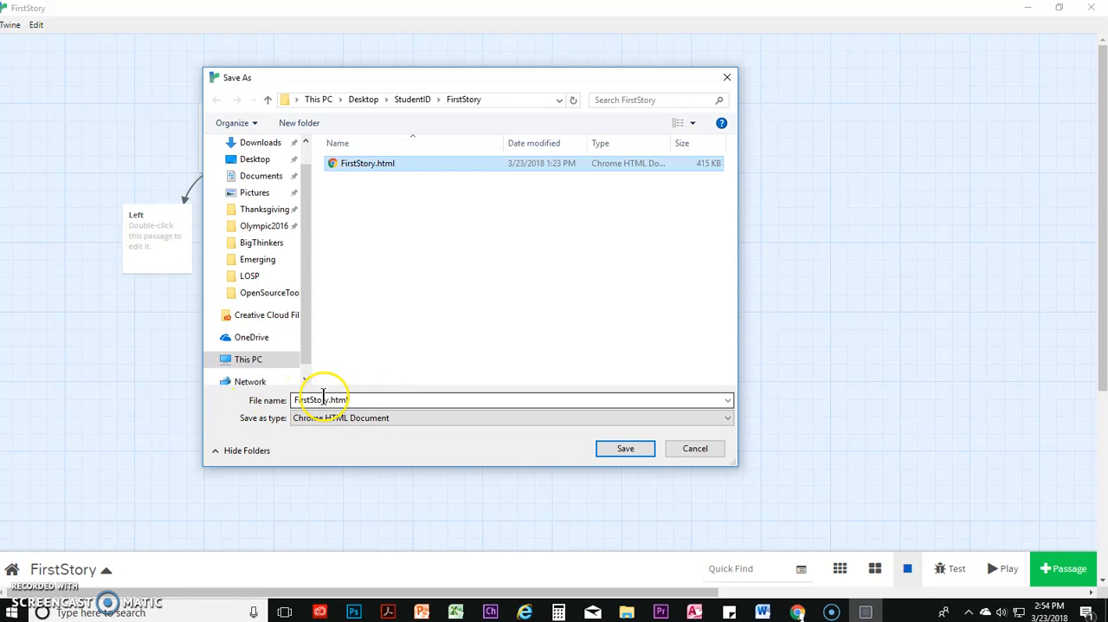
pyautogui.click(627, 449)
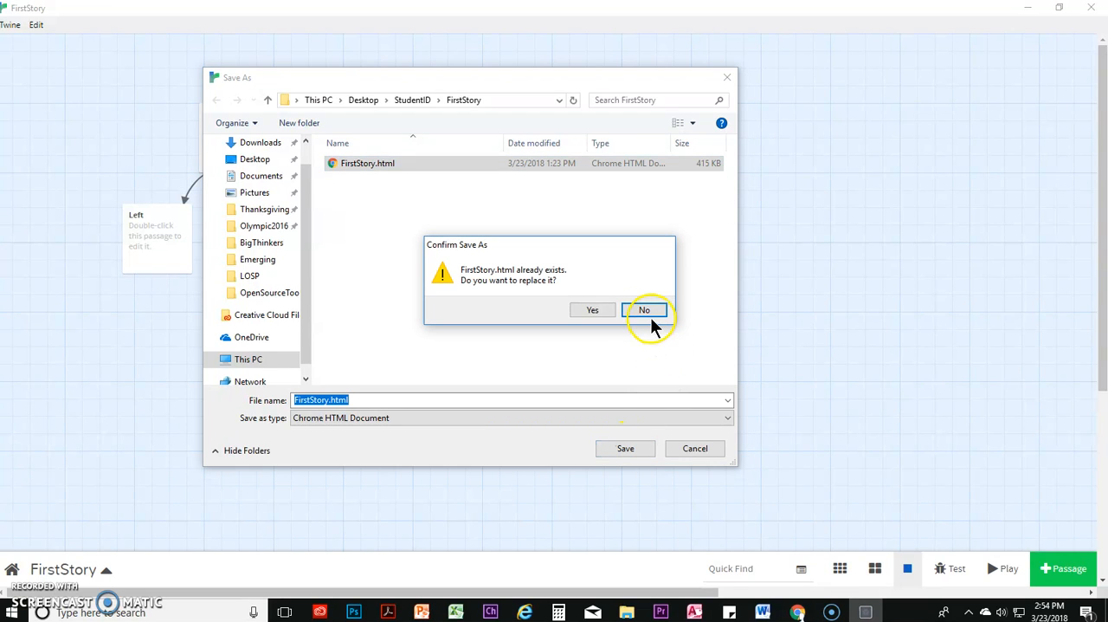
pyautogui.click(593, 313)
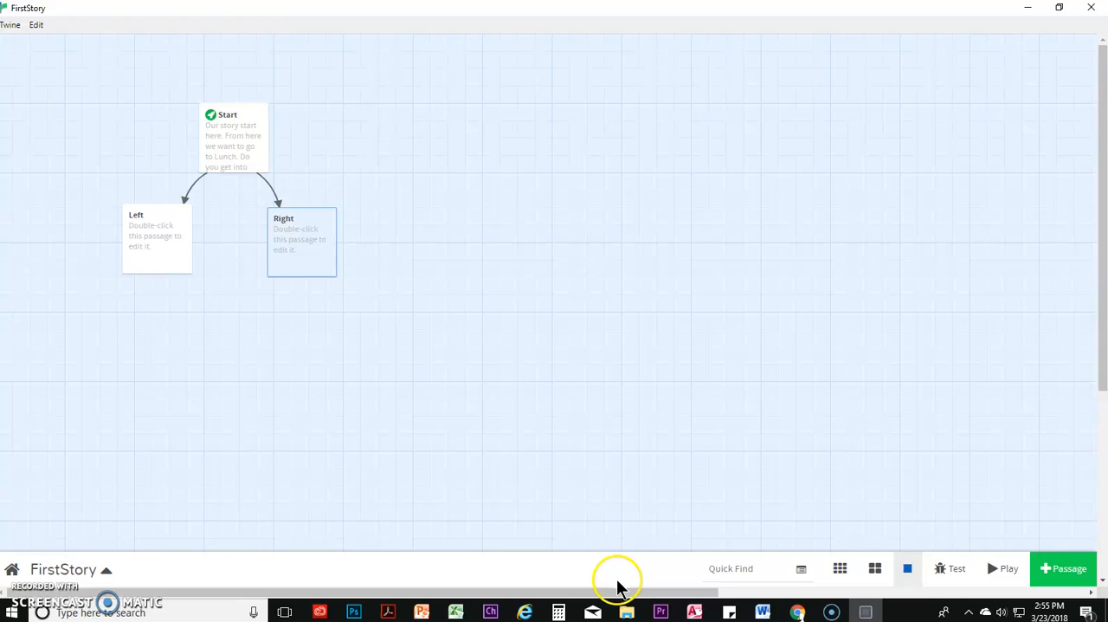
# Switch to File Explorer and open FirstStory.html from Desktop > StudentID > FirstStory in the browser
pyautogui.click(627, 612)
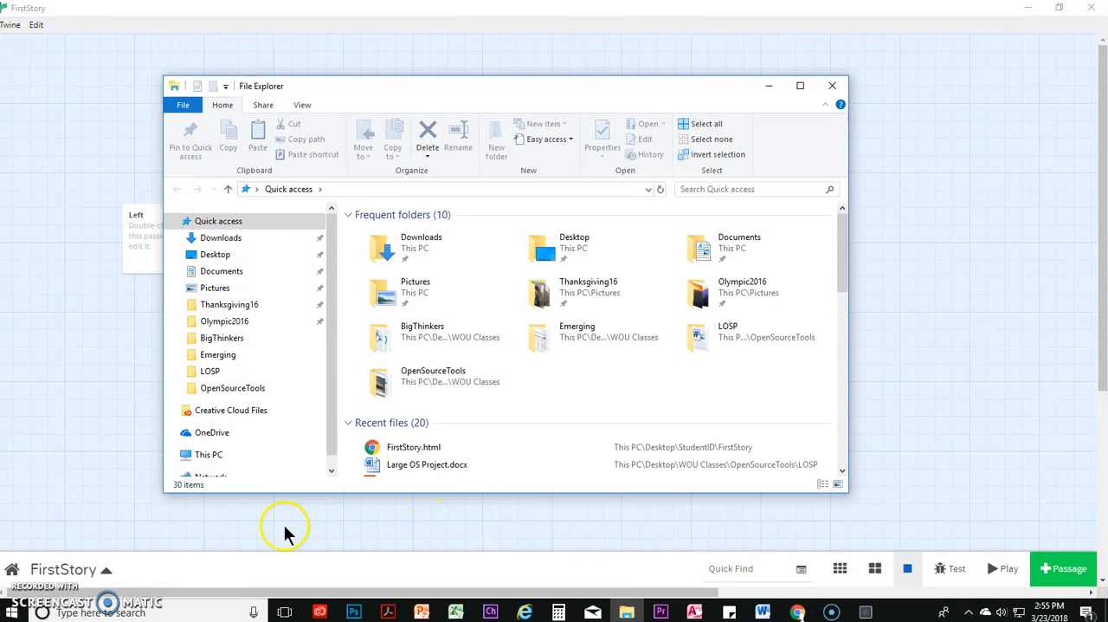
pyautogui.click(229, 255)
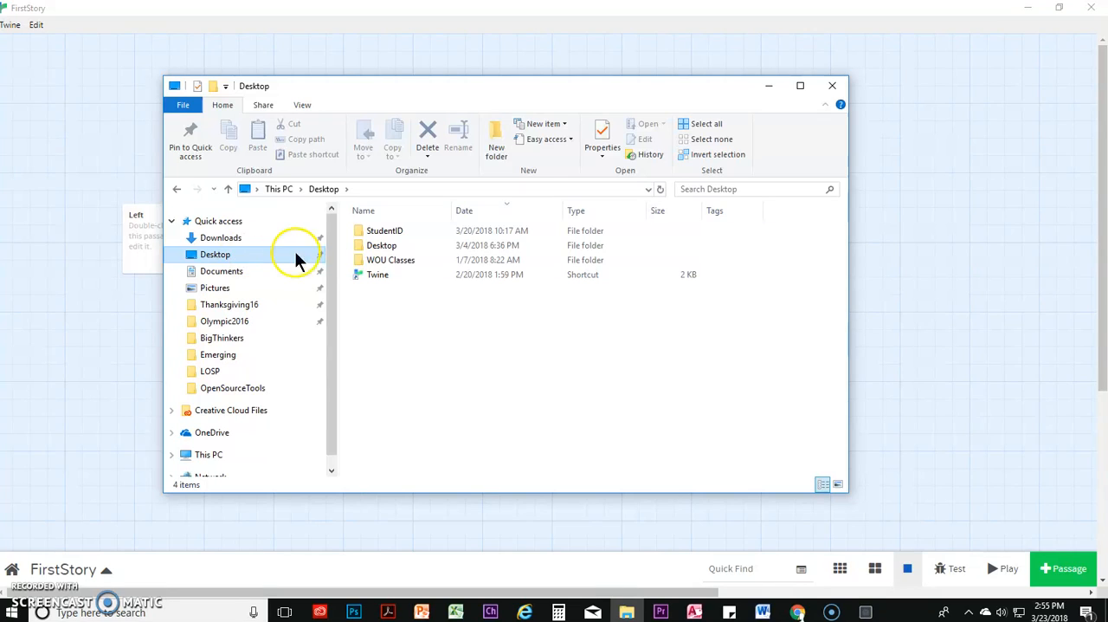
pyautogui.doubleClick(390, 230)
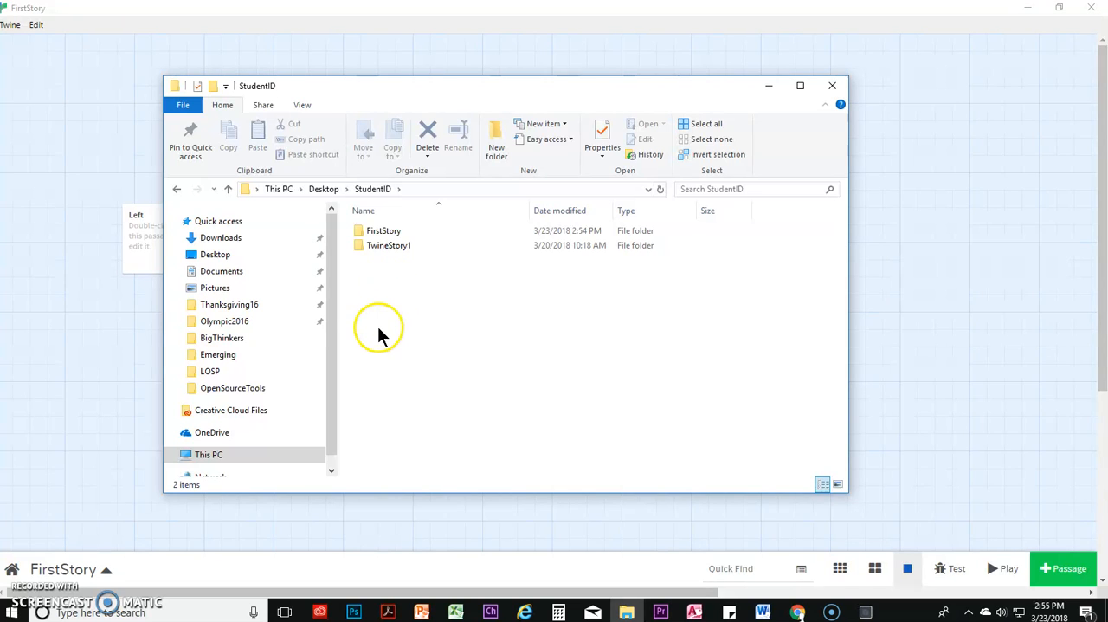
pyautogui.doubleClick(383, 231)
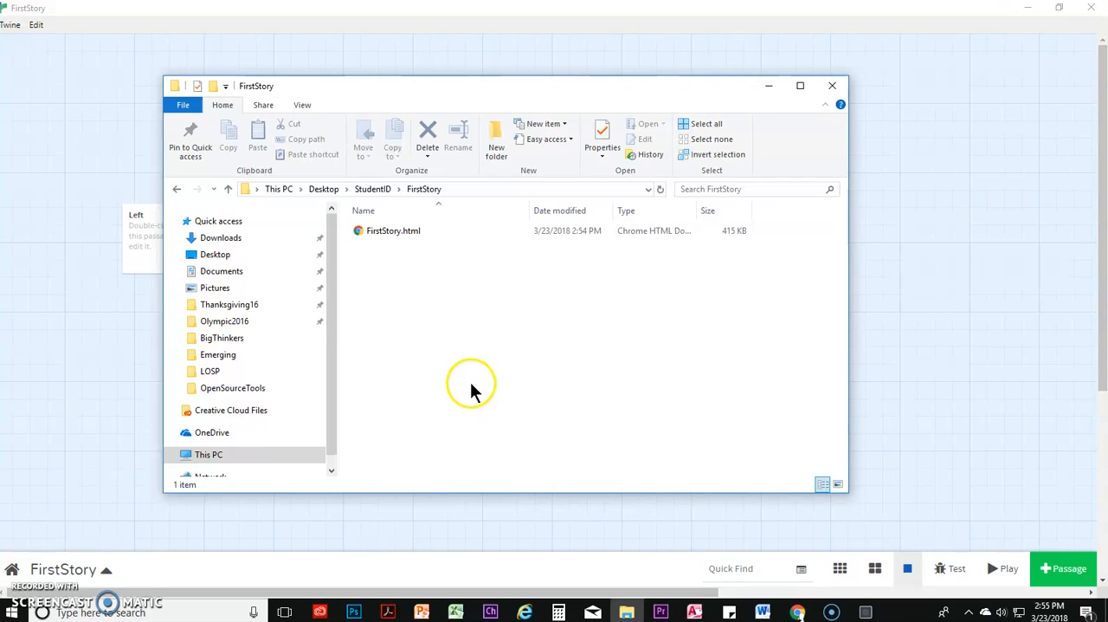
pyautogui.doubleClick(410, 230)
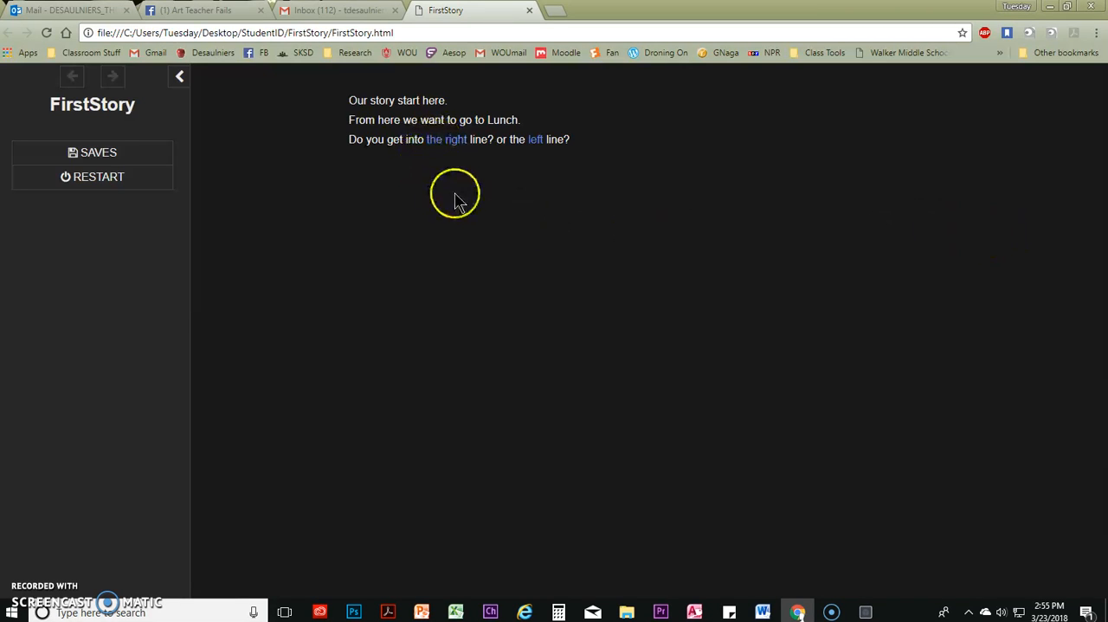
# Test the "the right" link in the published story and restart the story
pyautogui.click(445, 142)
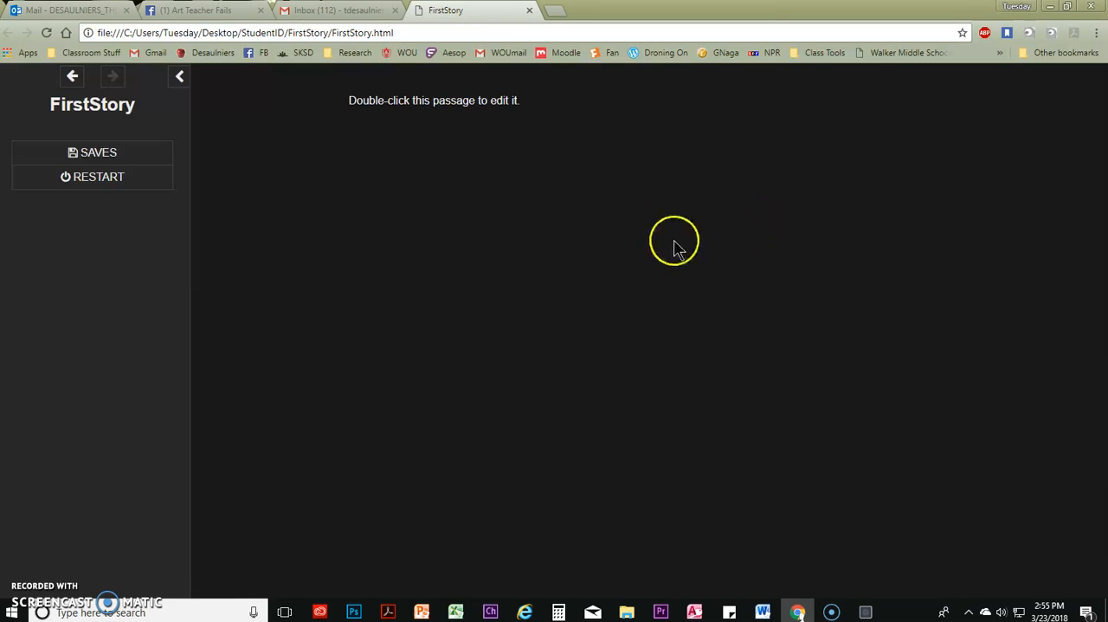
pyautogui.click(82, 184)
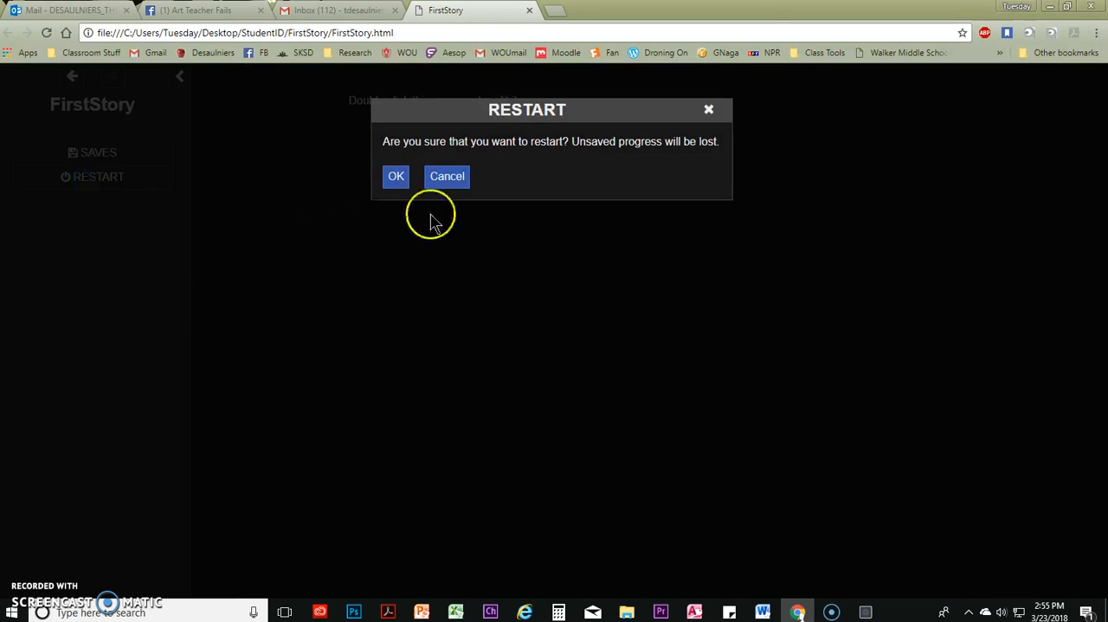
pyautogui.click(396, 176)
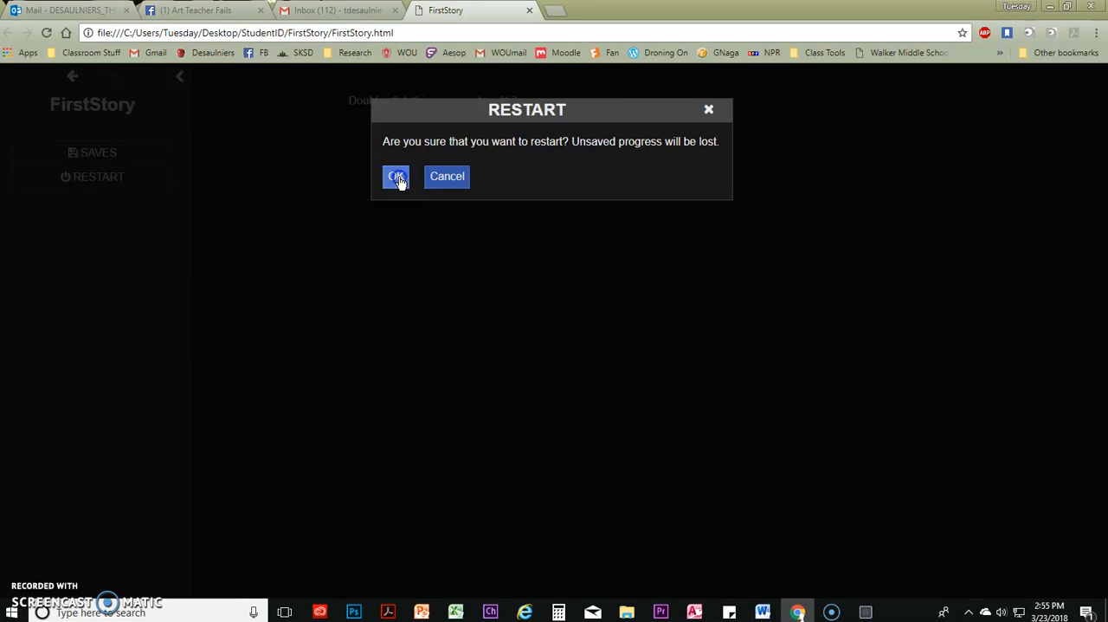